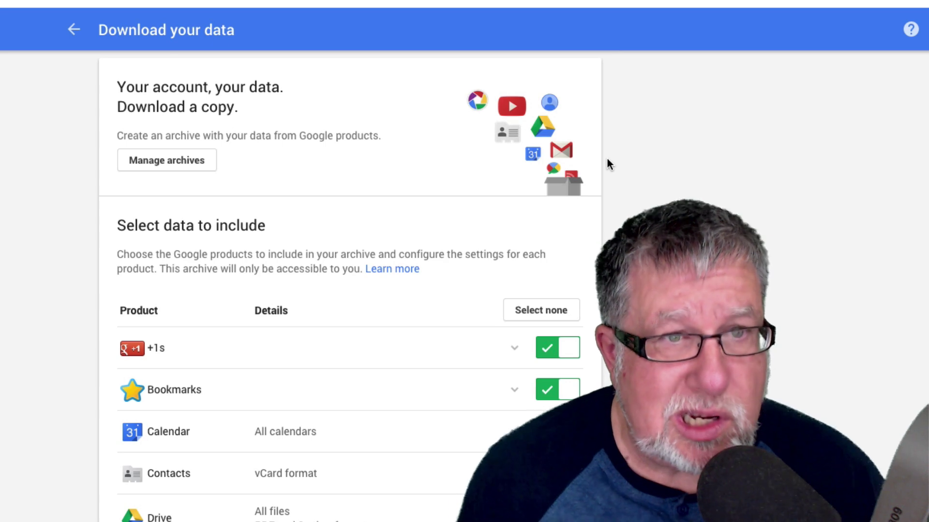
- Browse the Takeout product list, turning Google+ Stream off and back on
scroll(607, 157, down, 2)
scroll(607, 161, down, 4)
scroll(607, 158, up, 1)
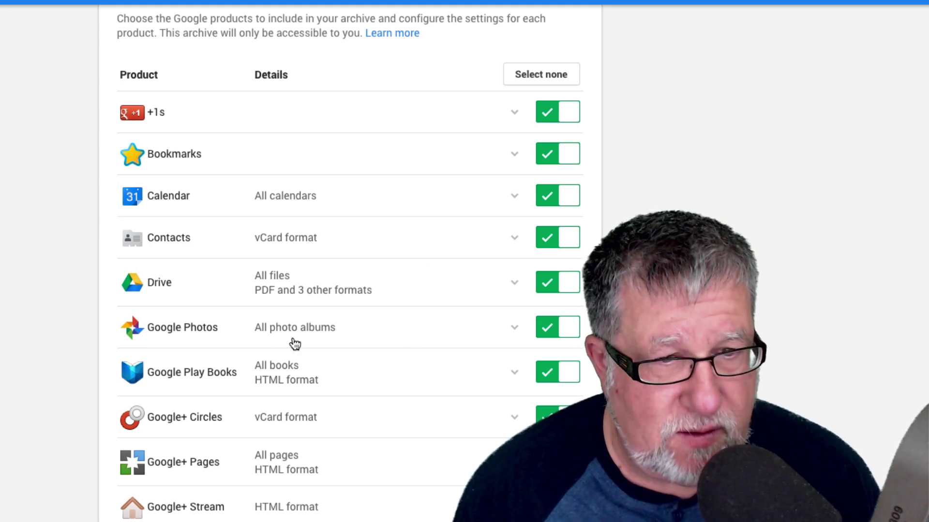
scroll(294, 345, down, 7)
scroll(293, 343, down, 2)
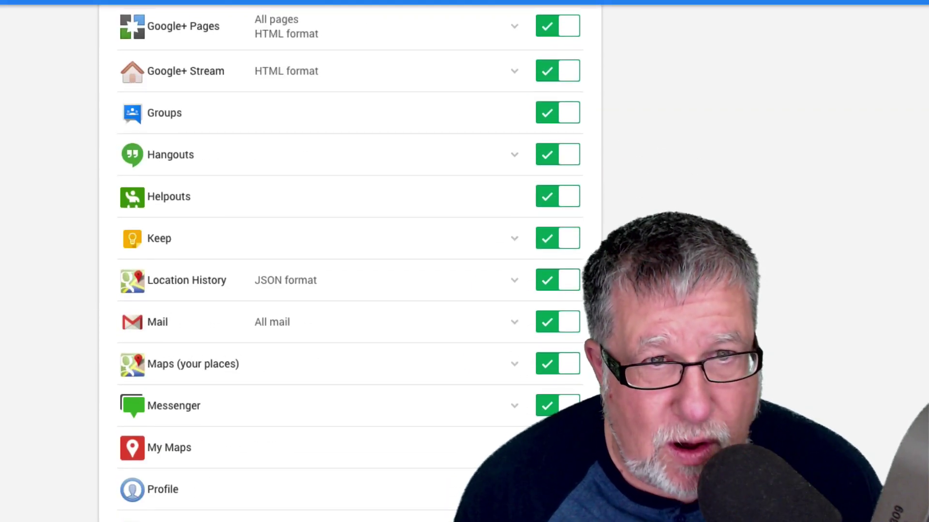
scroll(294, 343, up, 2)
scroll(293, 344, up, 1)
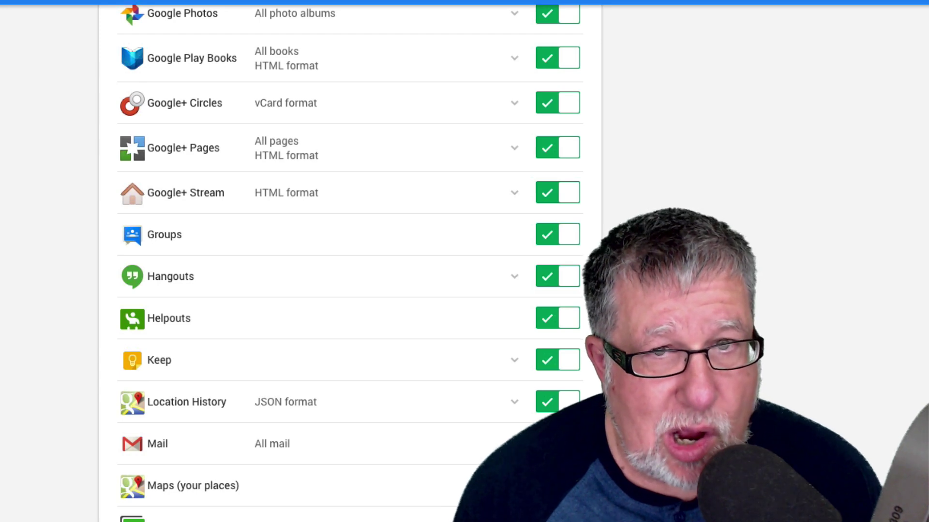
click(550, 193)
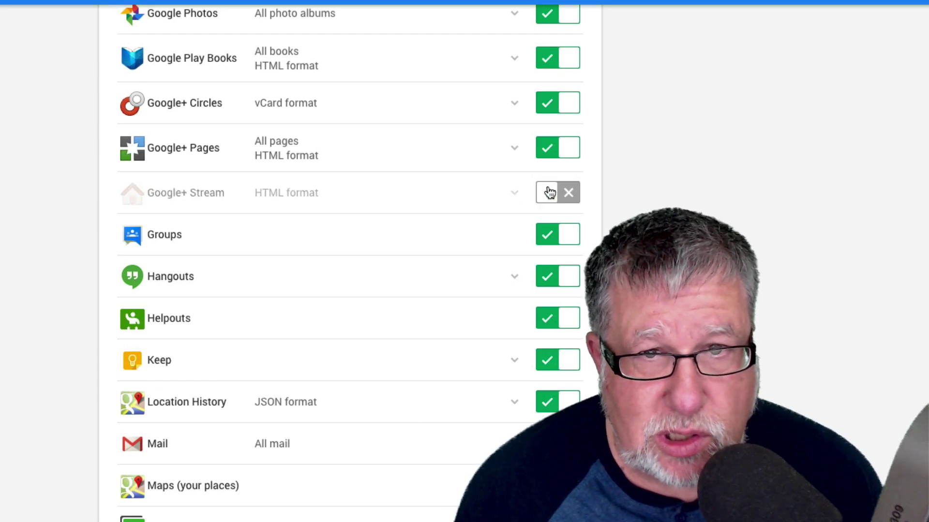
click(548, 192)
- Deselect all products and include only Google Photos in the archive
scroll(490, 229, up, 1)
scroll(490, 229, up, 8)
click(541, 157)
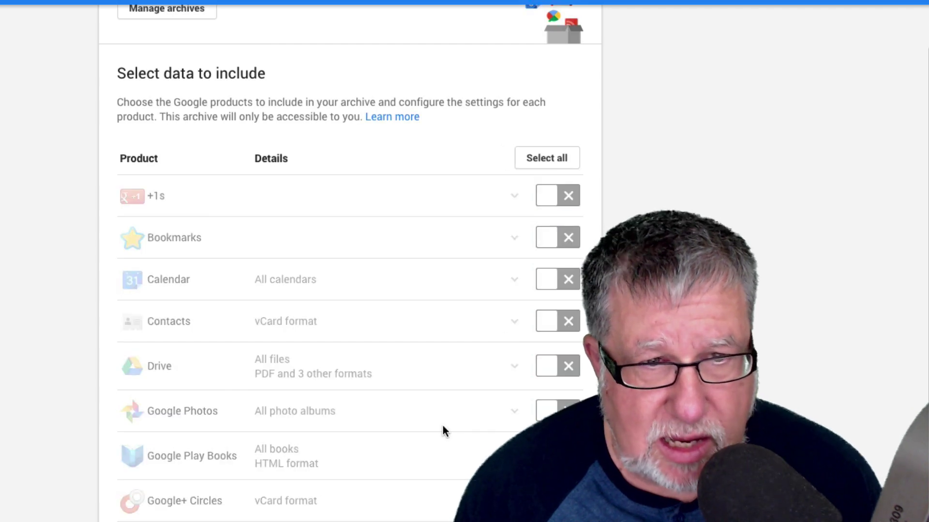
scroll(441, 431, down, 2)
click(555, 330)
scroll(434, 462, down, 9)
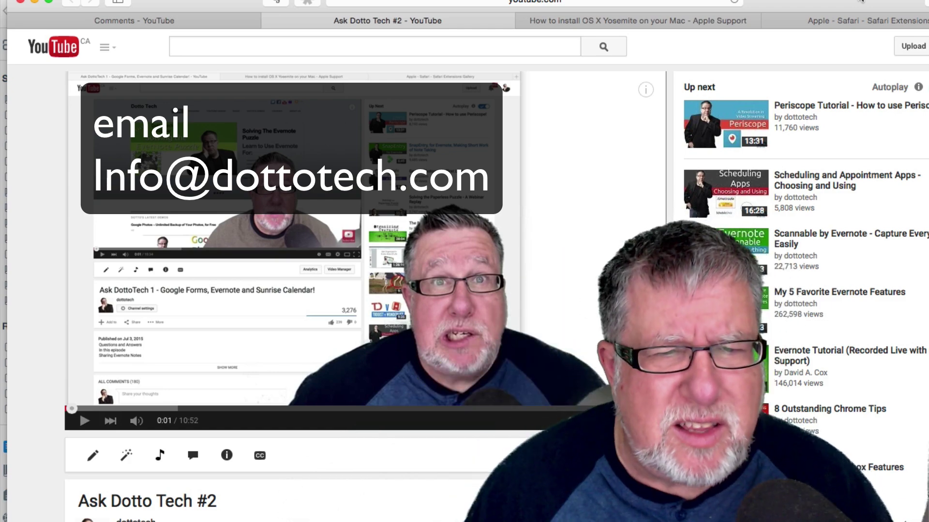
- Scroll the Ask Dotto Tech #2 video page down to its description and comments
scroll(311, 357, down, 5)
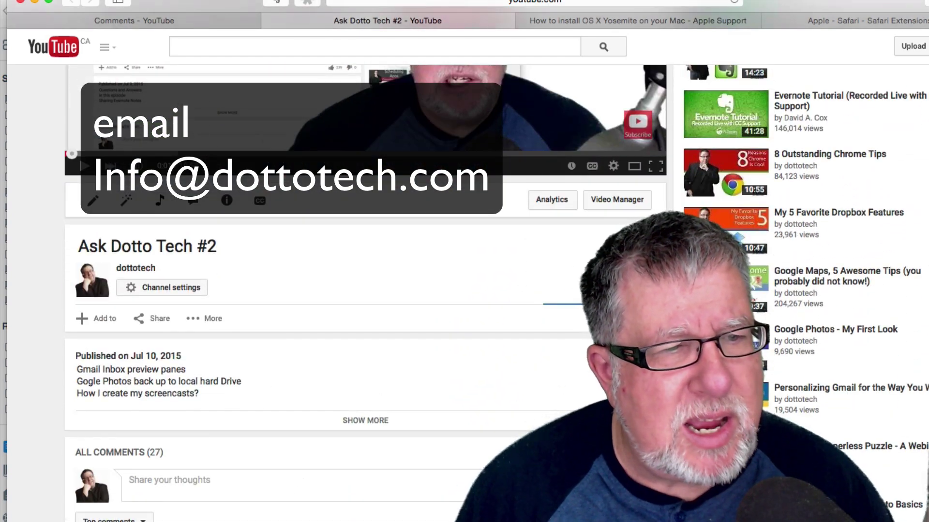
scroll(282, 422, down, 2)
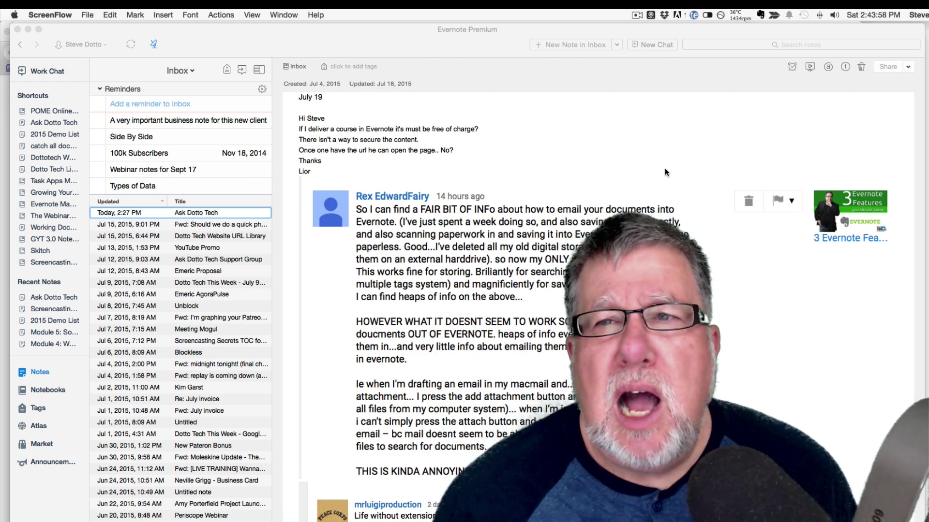
- Switch to the Evernote window showing the viewer's question in the Ask Dotto Tech note
click(825, 111)
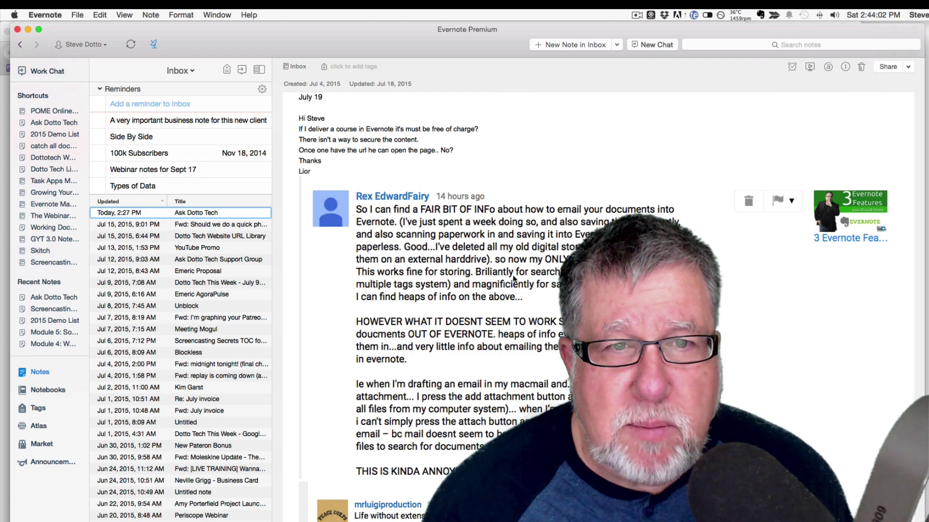
- Open the 'Dotto Tech This Week - July 9 - Ask Dotto Tech' note and copy its public link
click(199, 285)
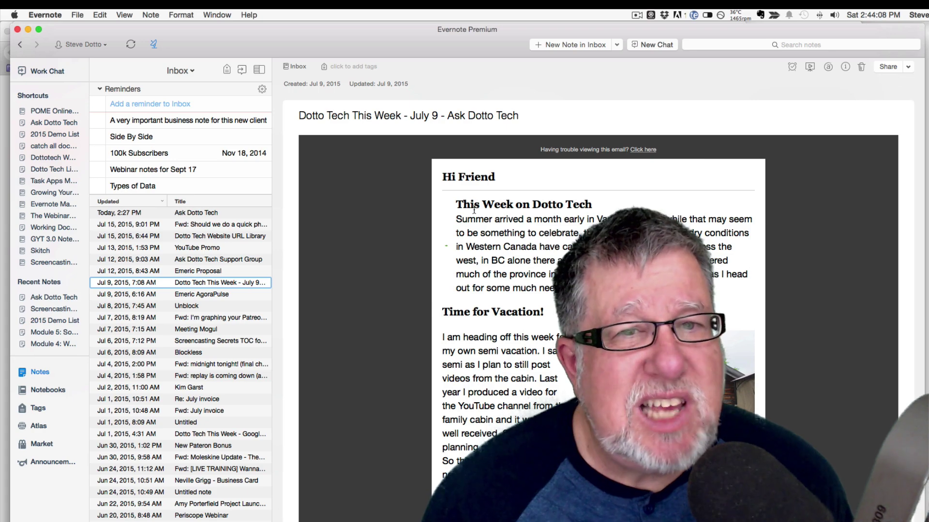
scroll(452, 279, down, 4)
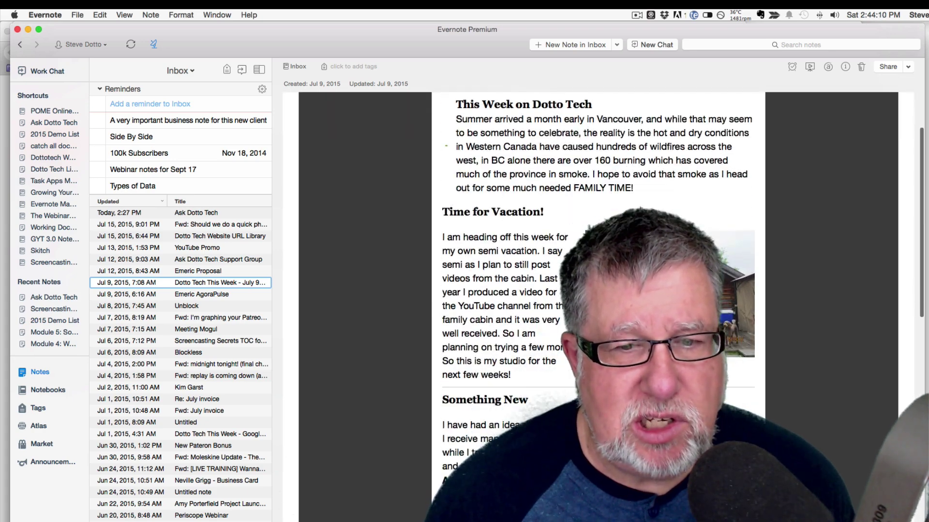
scroll(452, 279, down, 3)
scroll(452, 278, up, 7)
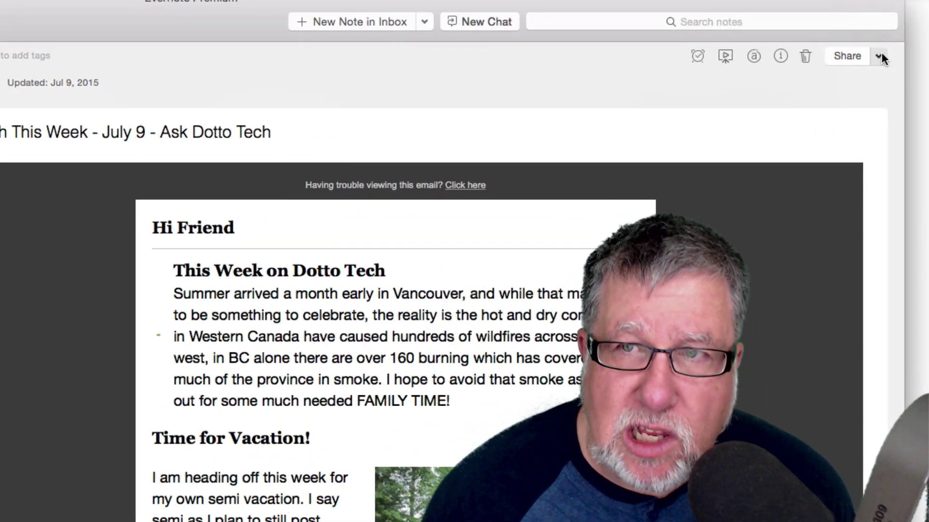
click(903, 66)
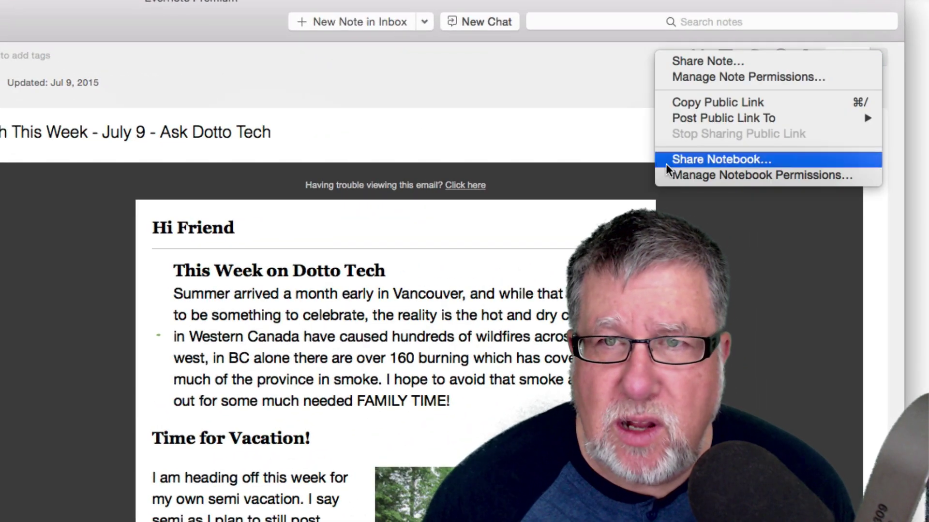
click(706, 99)
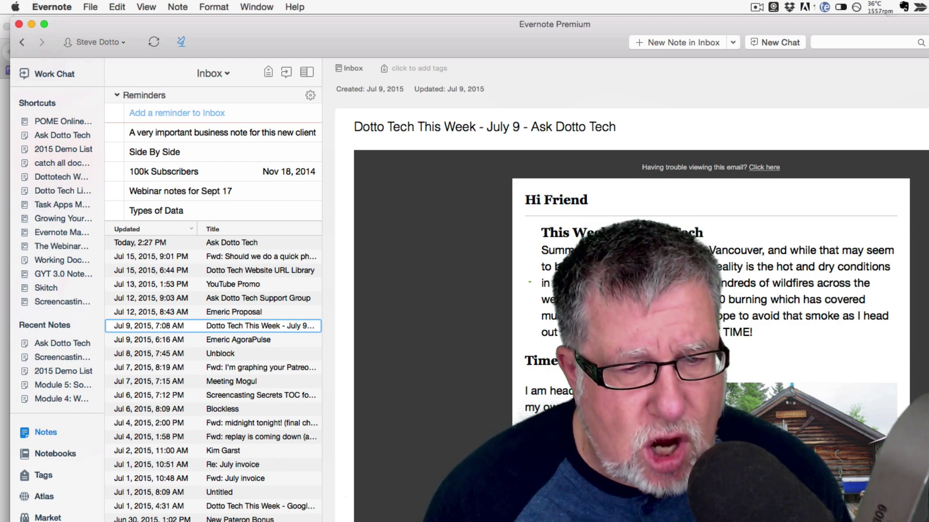
- Load the July 9 note's public link in a new Chrome tab, then return to Evernote
key(super+Tab)
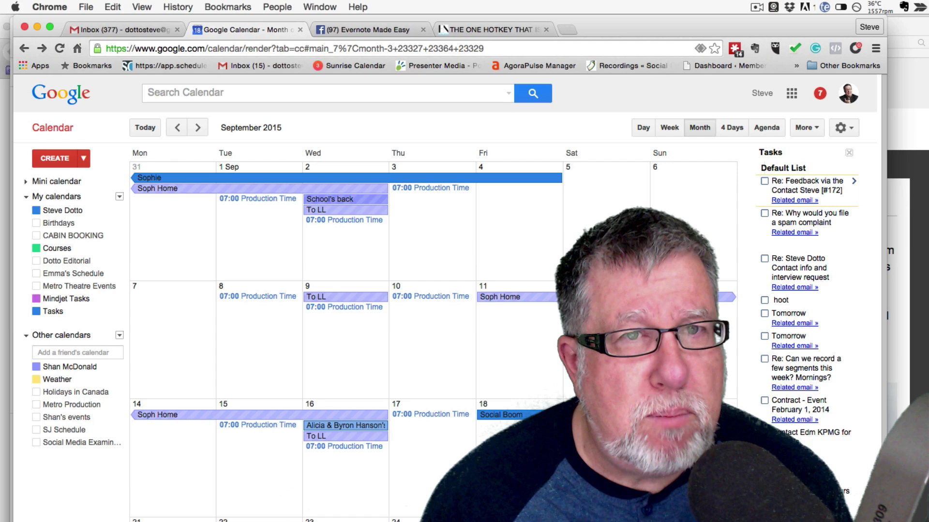
key(super+t)
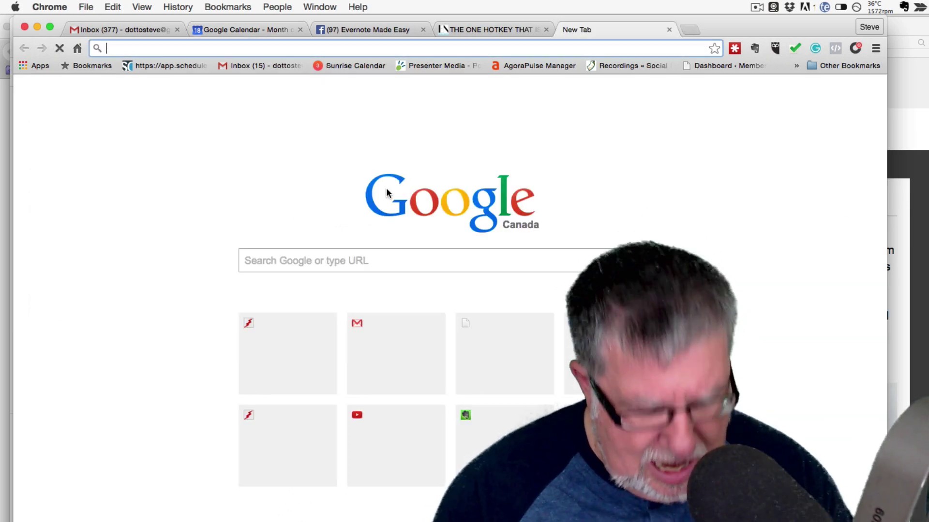
key(super+v)
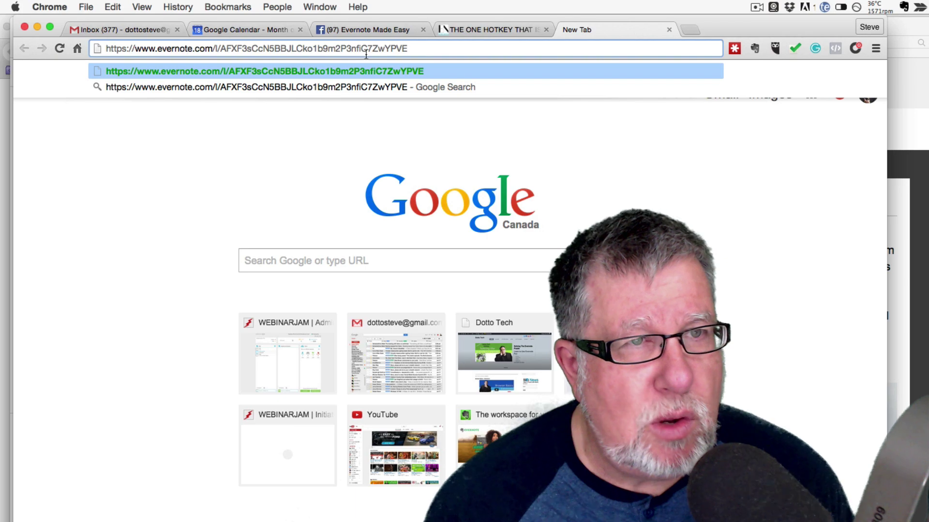
key(Return)
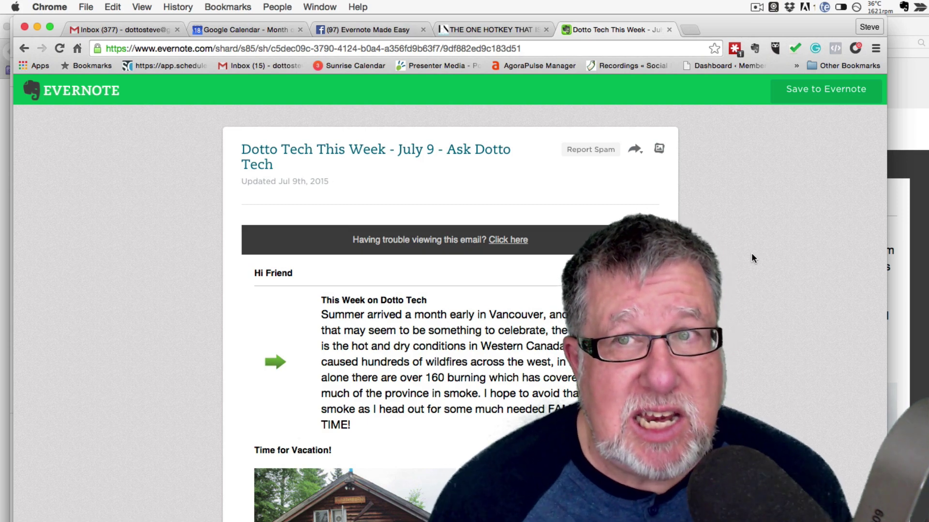
key(super+Tab)
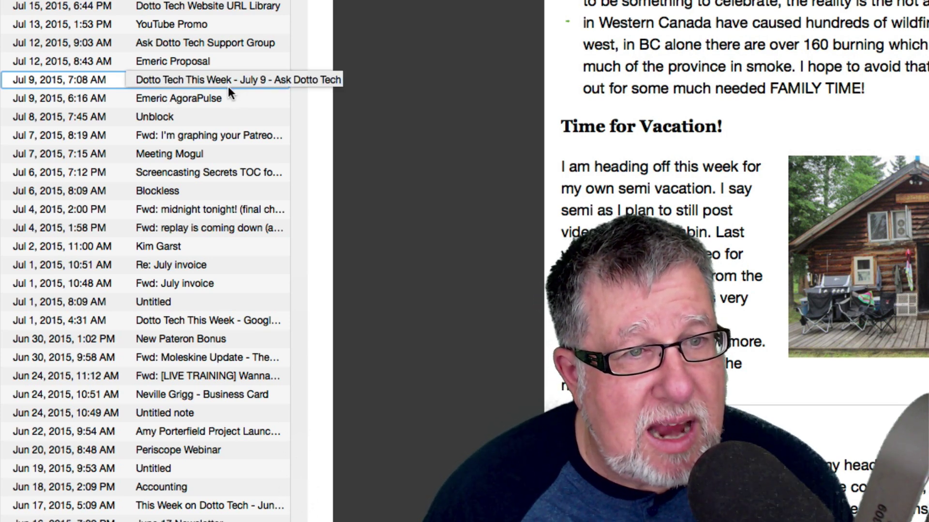
- Show the More Sharing submenu for the July 9 note via its context menu
scroll(220, 77, down, 1)
scroll(217, 73, down, 1)
right_click(220, 63)
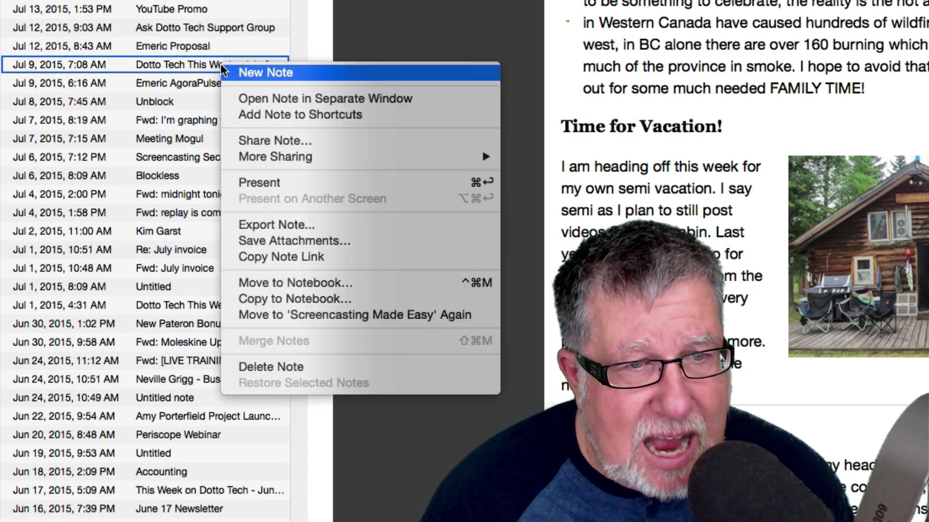
mouse_move(288, 162)
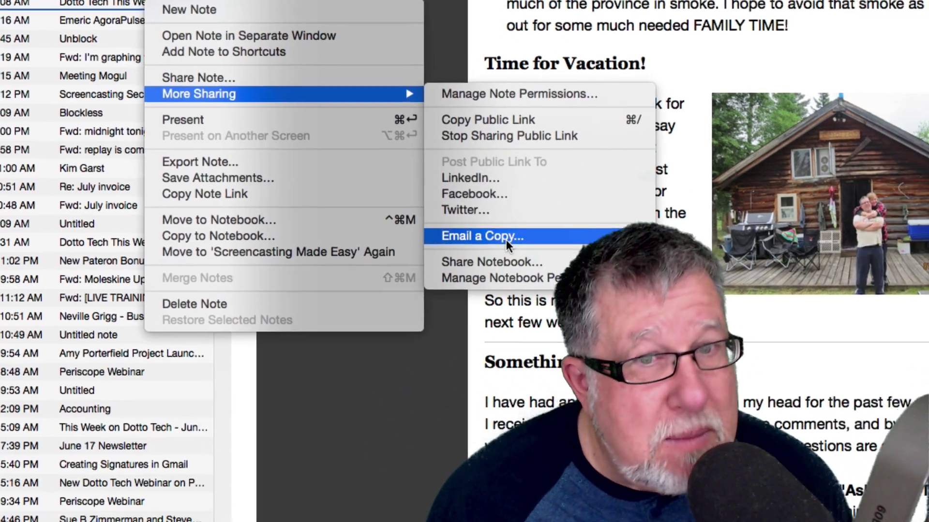
- Email the July 9 note to the contact found by typing 'dotto'
click(532, 298)
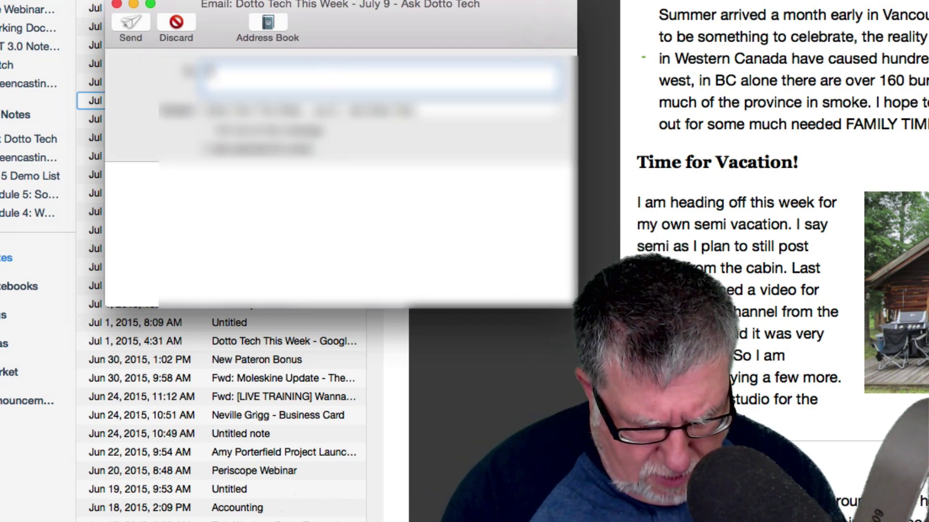
text(dotto)
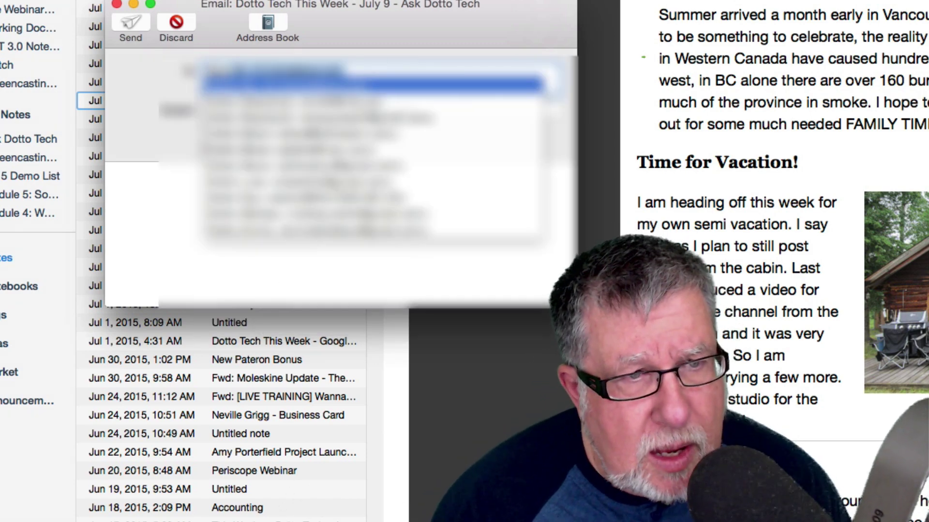
key(Down)
key(Down)
key(Down)
key(Down)
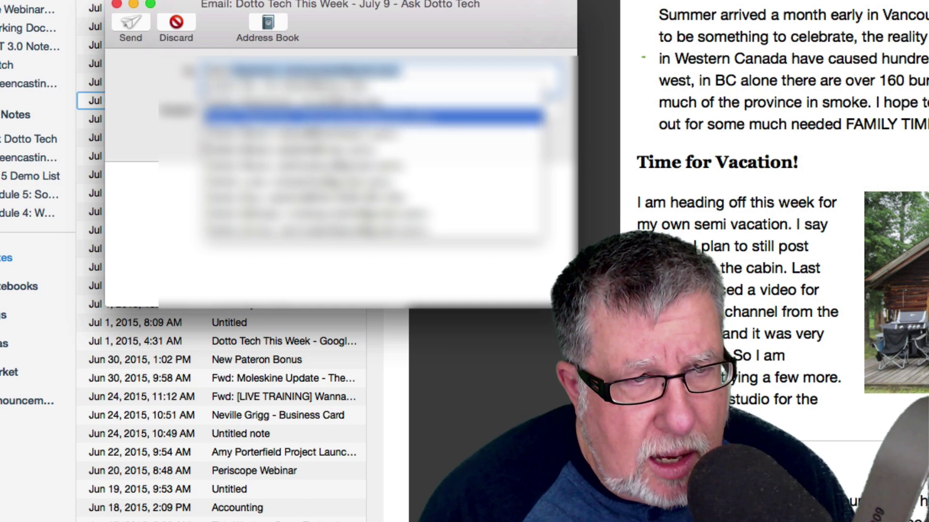
key(Up)
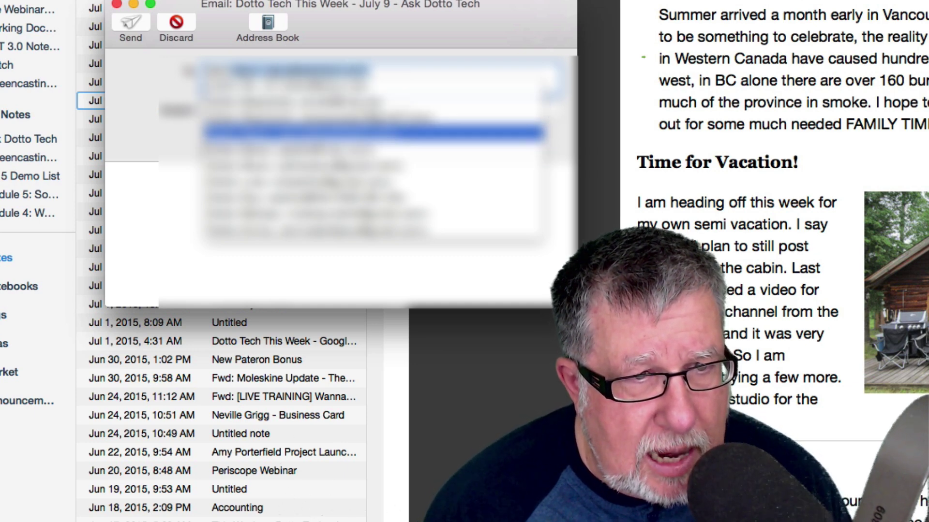
key(Return)
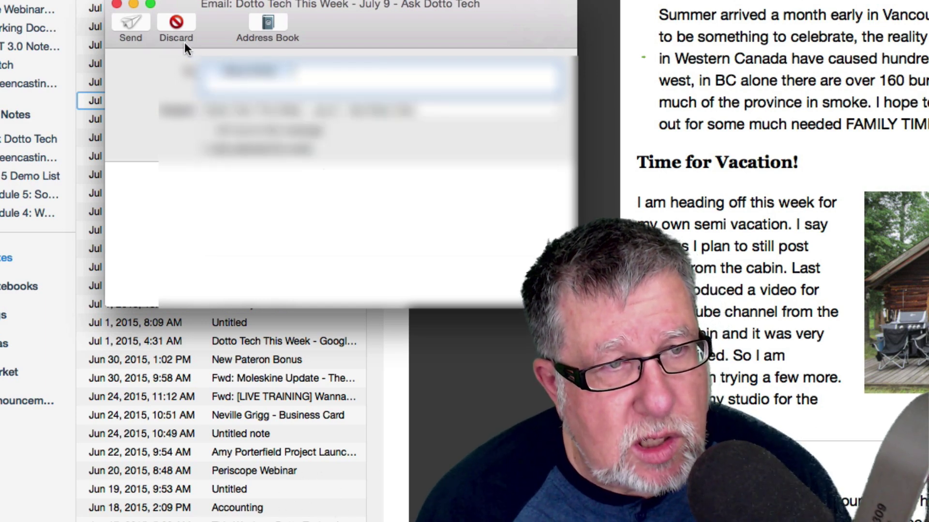
click(129, 23)
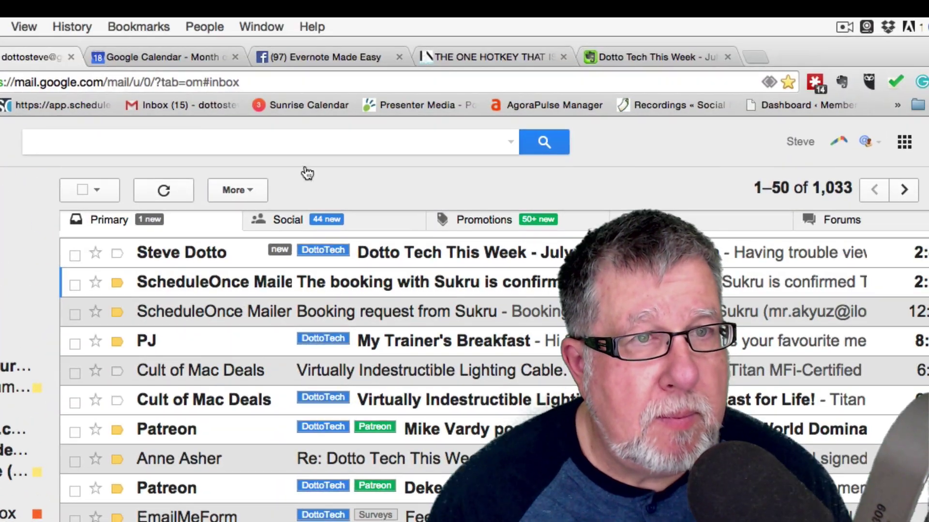
- Open the Dotto Tech This Week email in Gmail and scroll through its contents
click(450, 252)
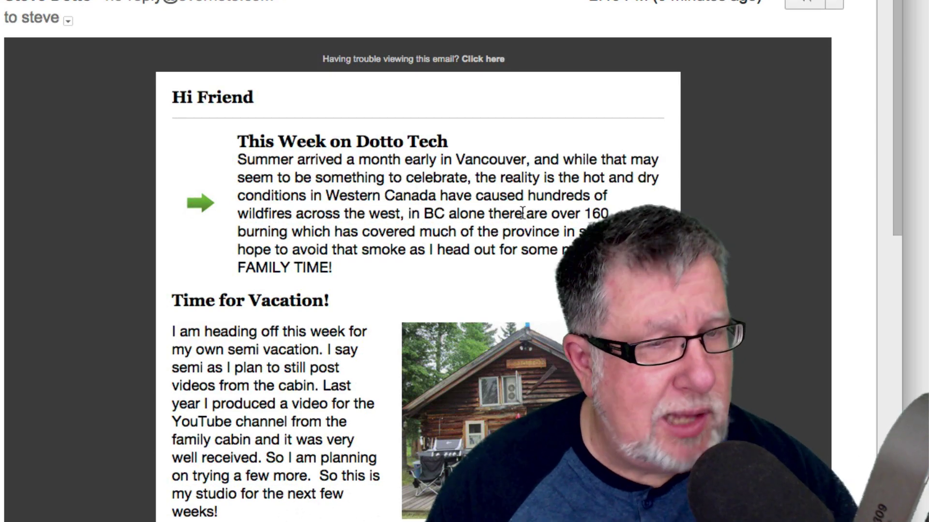
scroll(523, 212, down, 10)
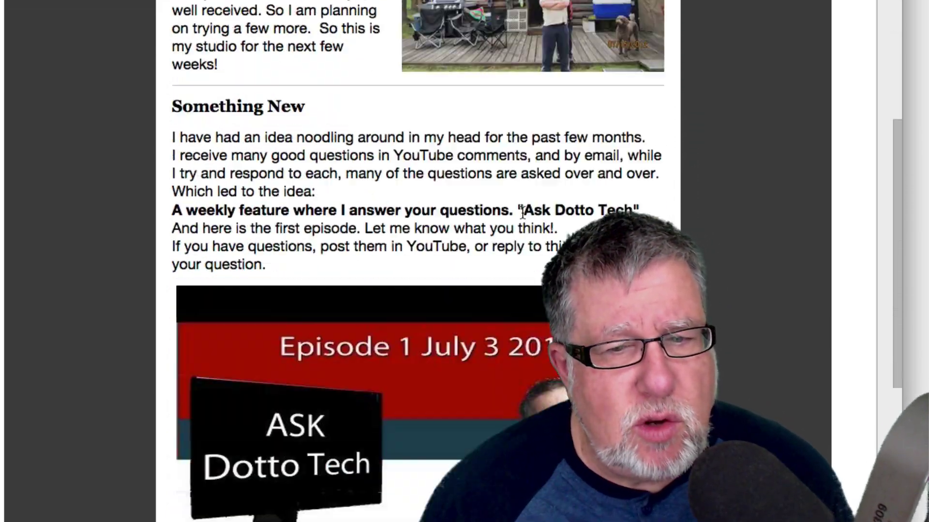
scroll(522, 215, down, 7)
scroll(521, 211, up, 18)
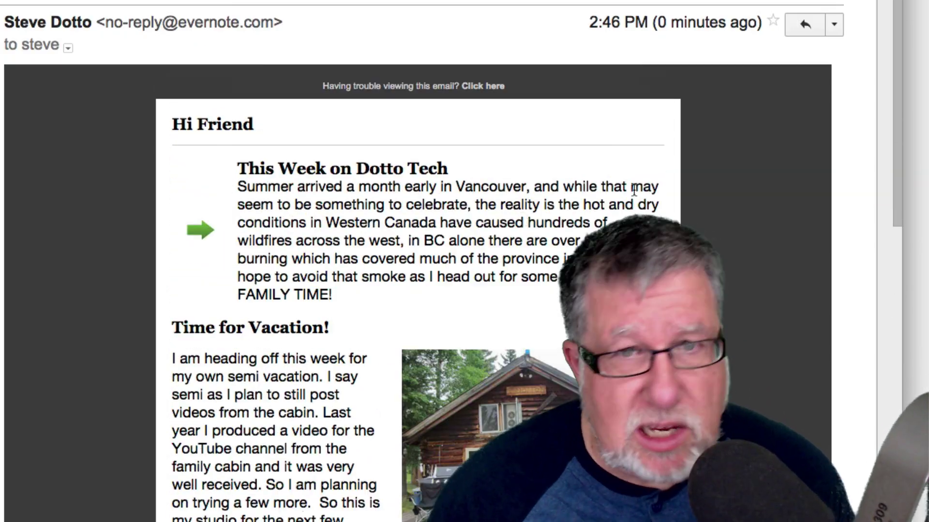
scroll(633, 187, down, 15)
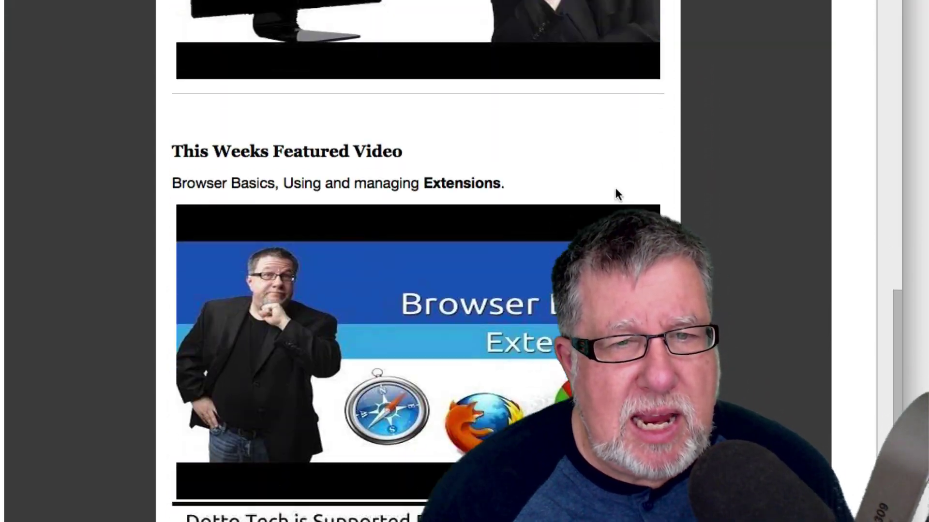
scroll(614, 197, down, 7)
scroll(615, 193, up, 20)
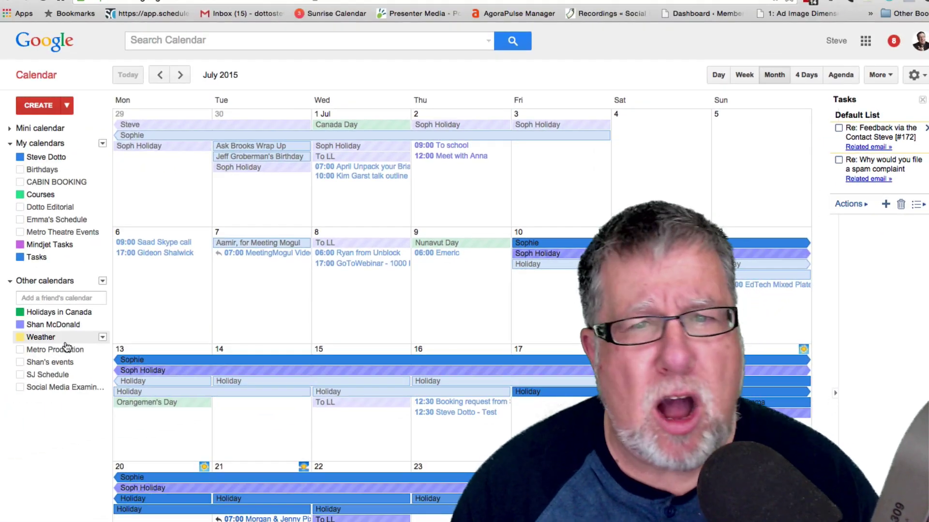
click(75, 349)
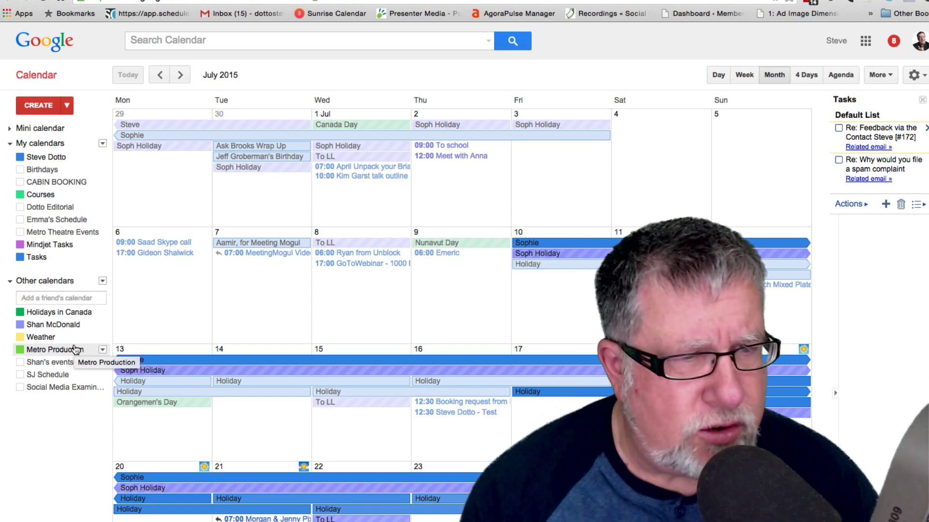
click(64, 351)
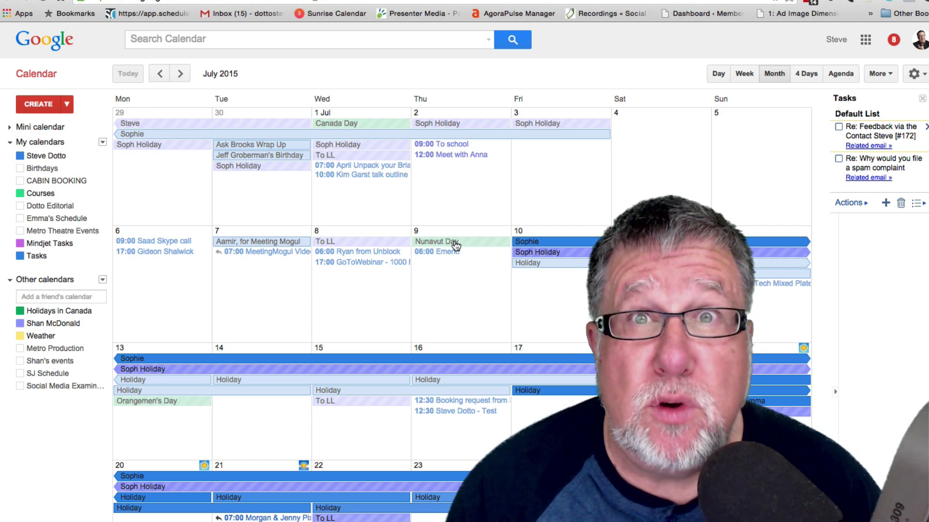
click(454, 241)
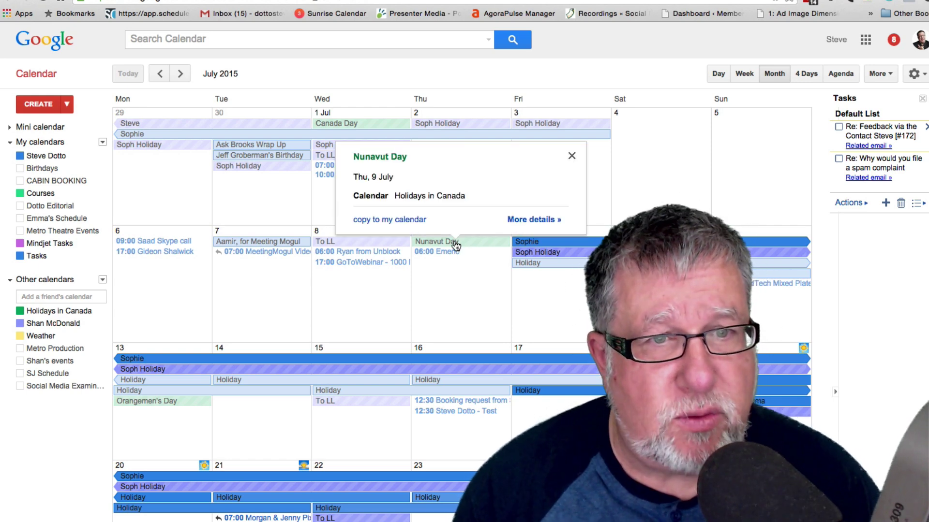
click(517, 220)
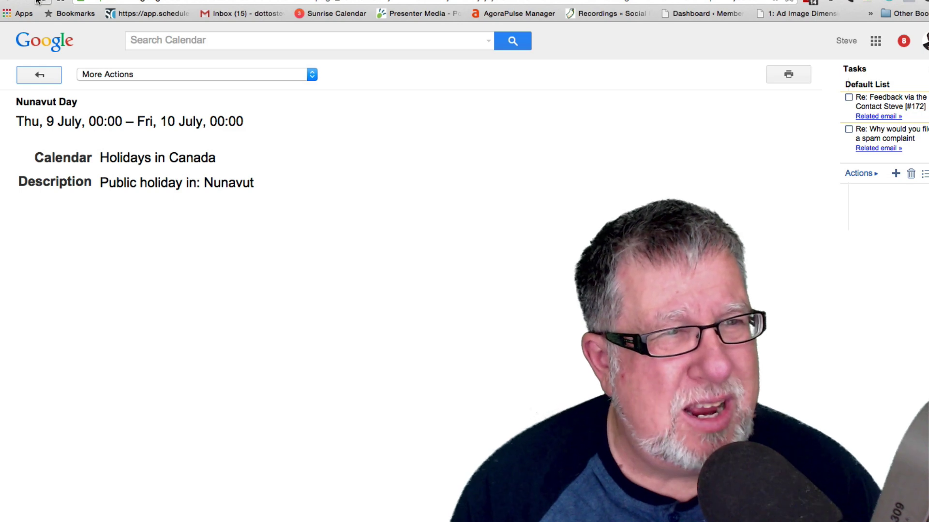
click(39, 75)
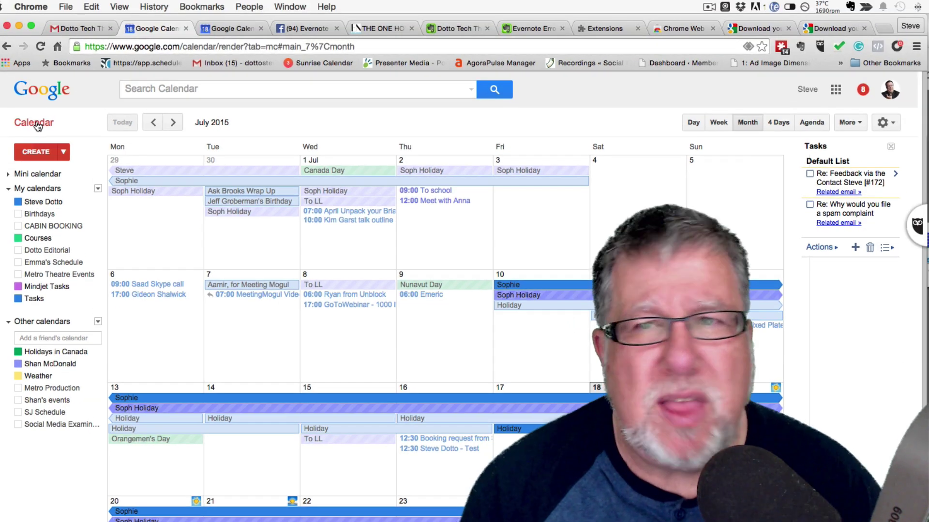
- Open Calendar Settings from the gear menu and scroll the Calendars tab list
click(891, 124)
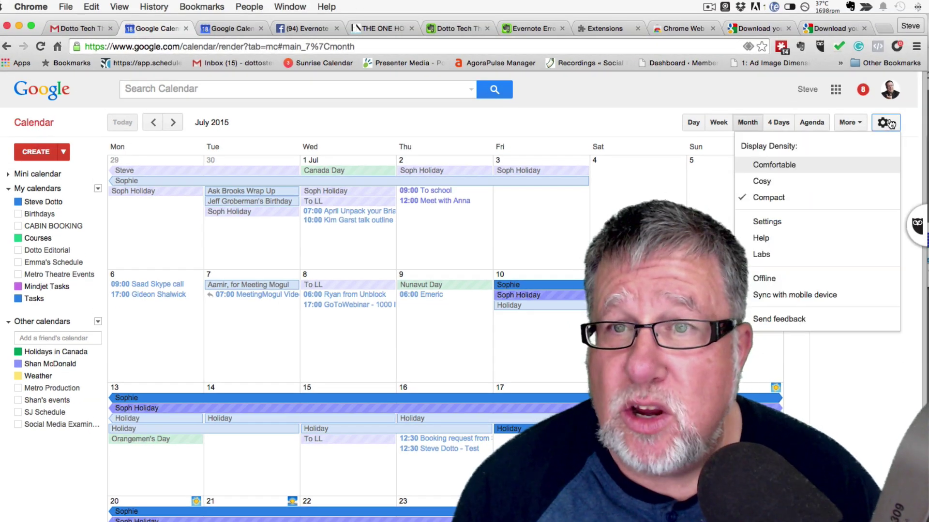
click(791, 226)
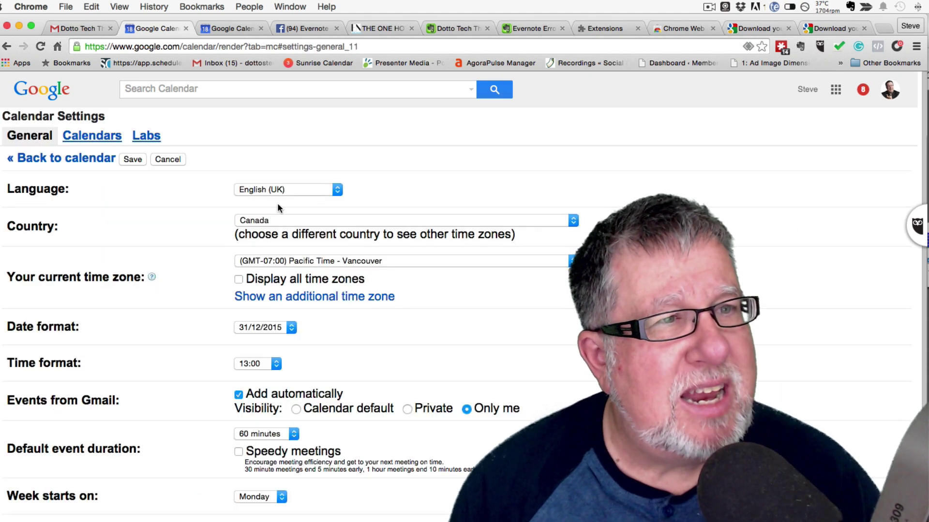
click(97, 137)
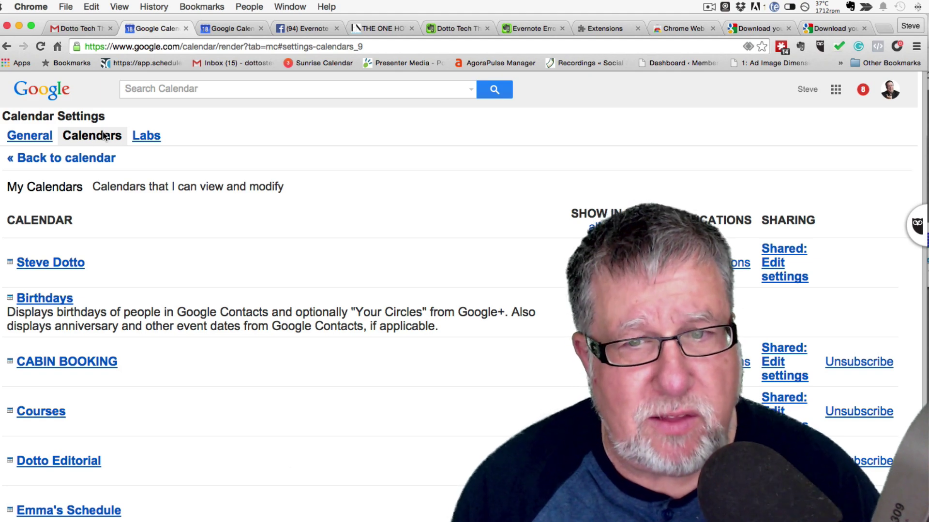
scroll(286, 273, down, 5)
scroll(285, 268, down, 2)
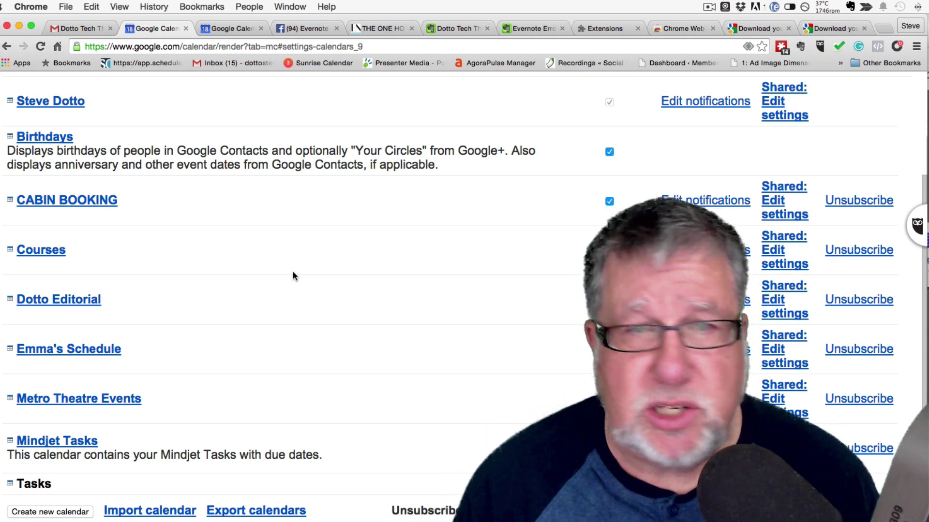
scroll(293, 276, down, 5)
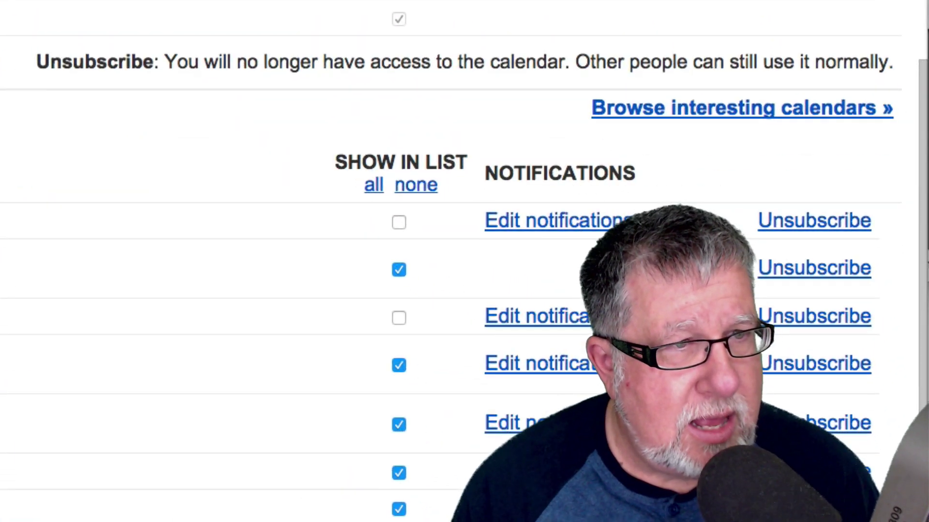
scroll(125, 431, up, 3)
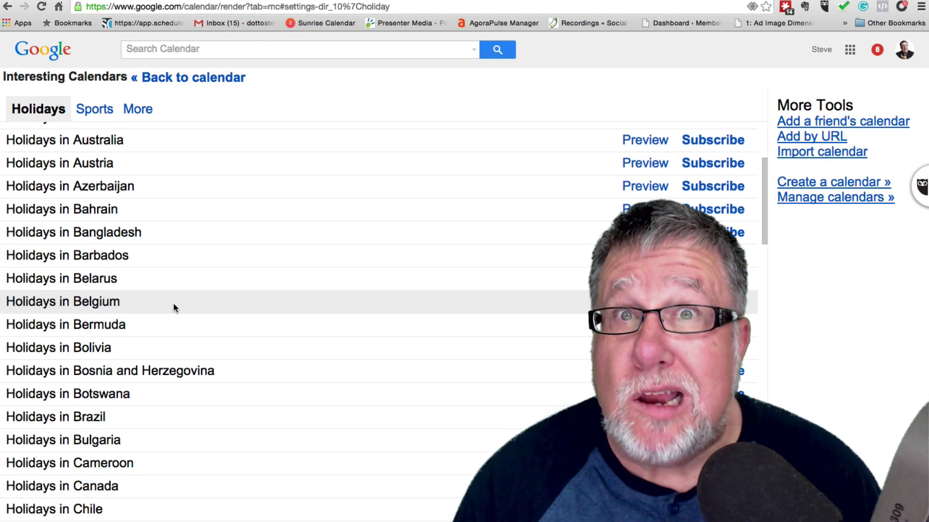
- Scroll through the holiday calendars listed by country
scroll(173, 303, up, 1)
scroll(175, 301, down, 1)
scroll(175, 305, down, 15)
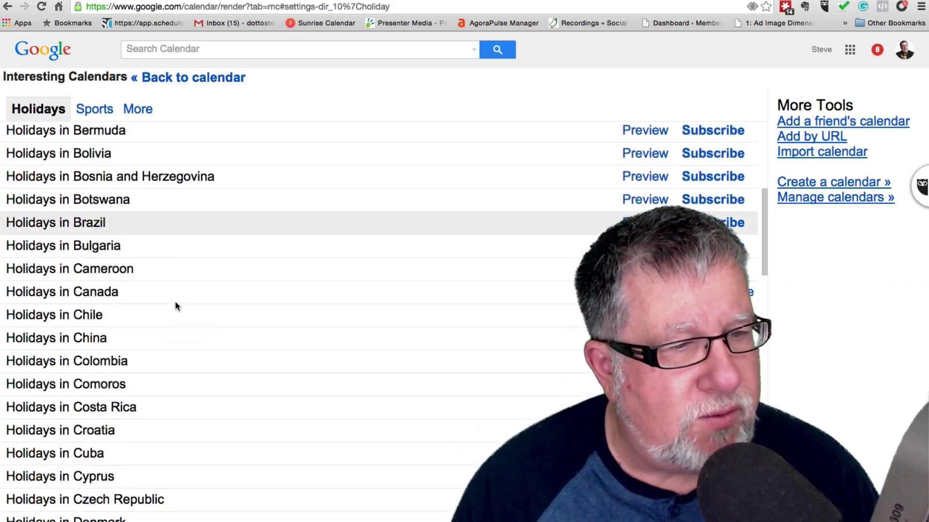
scroll(175, 305, down, 5)
scroll(180, 317, up, 20)
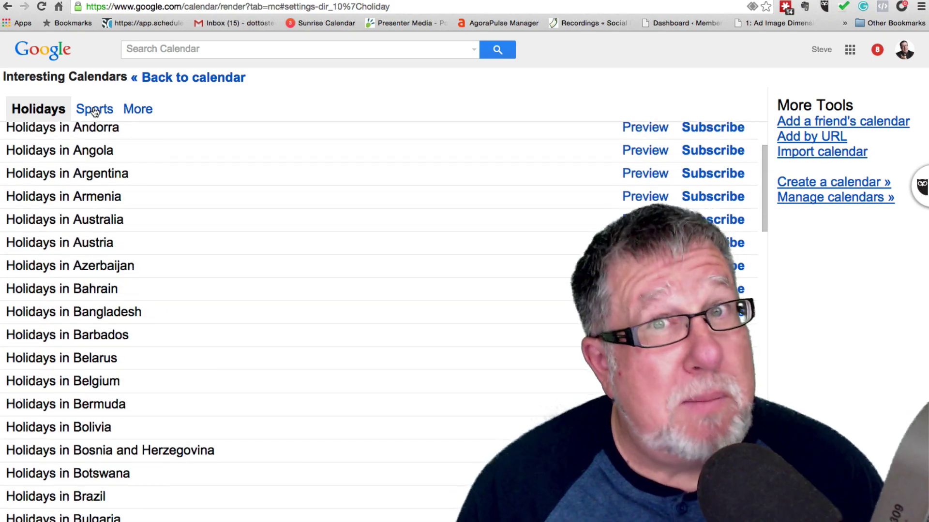
- Browse Sports > Hockey > NHL team calendars, then the More tab extras
click(95, 112)
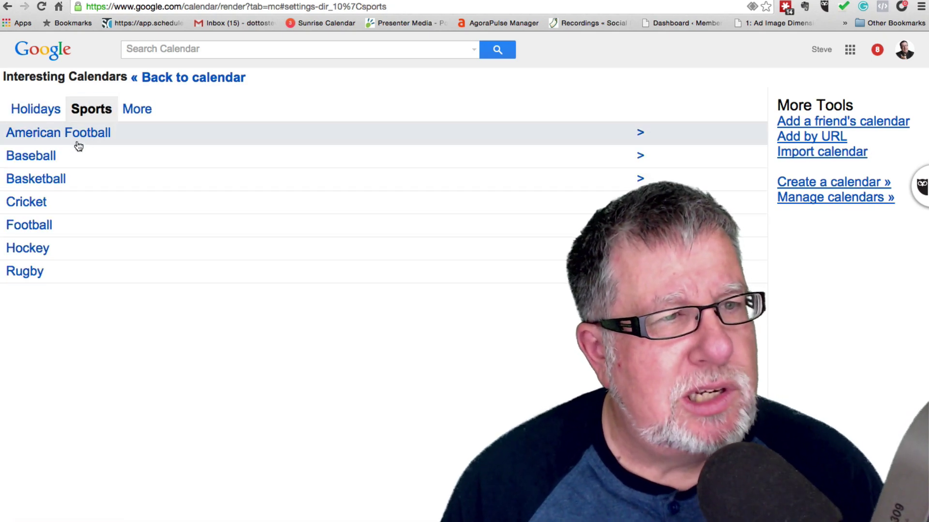
click(42, 248)
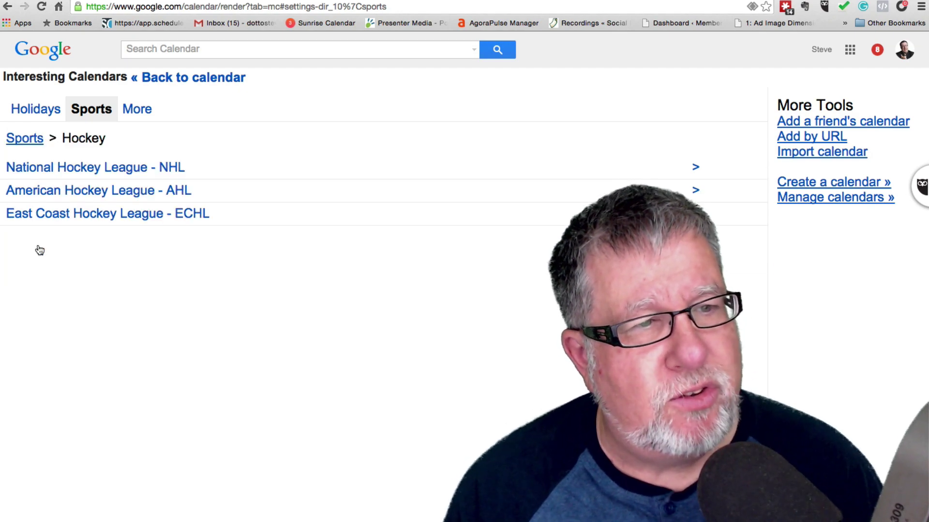
click(120, 167)
scroll(158, 229, down, 3)
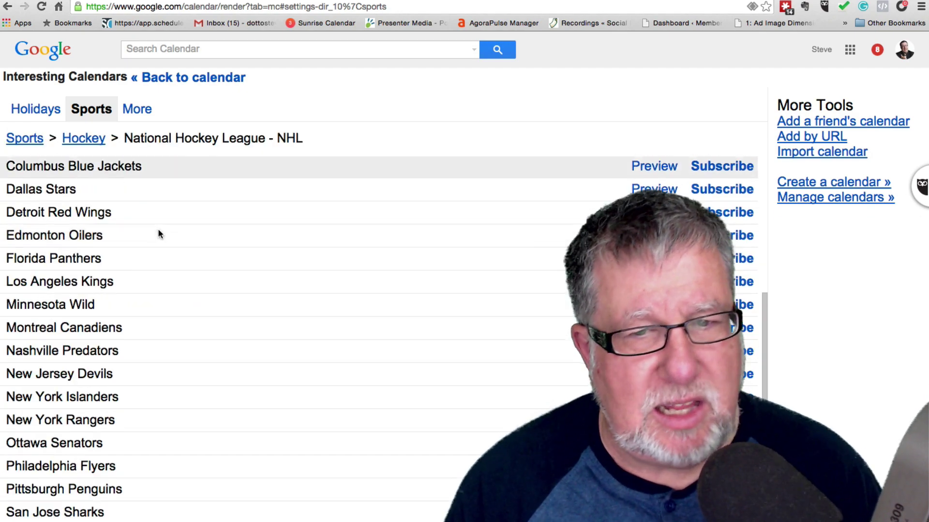
scroll(159, 488, down, 3)
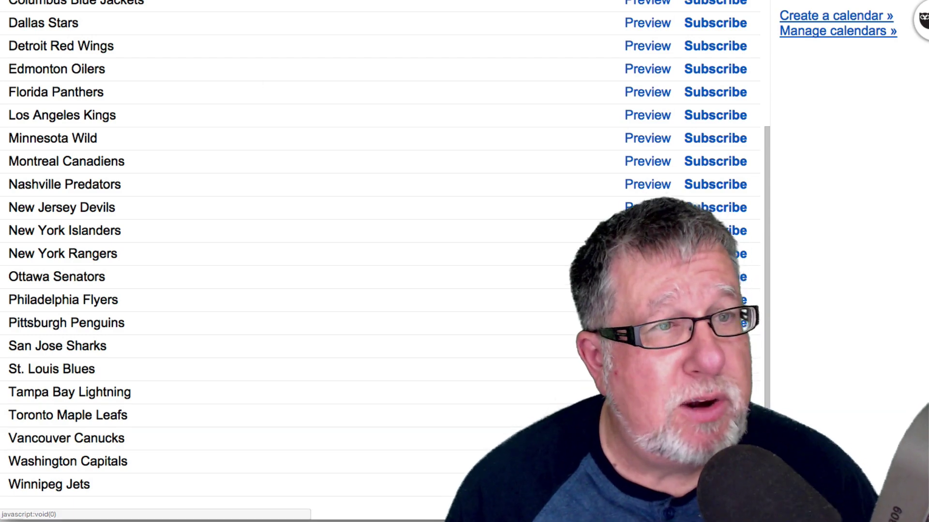
click(156, 69)
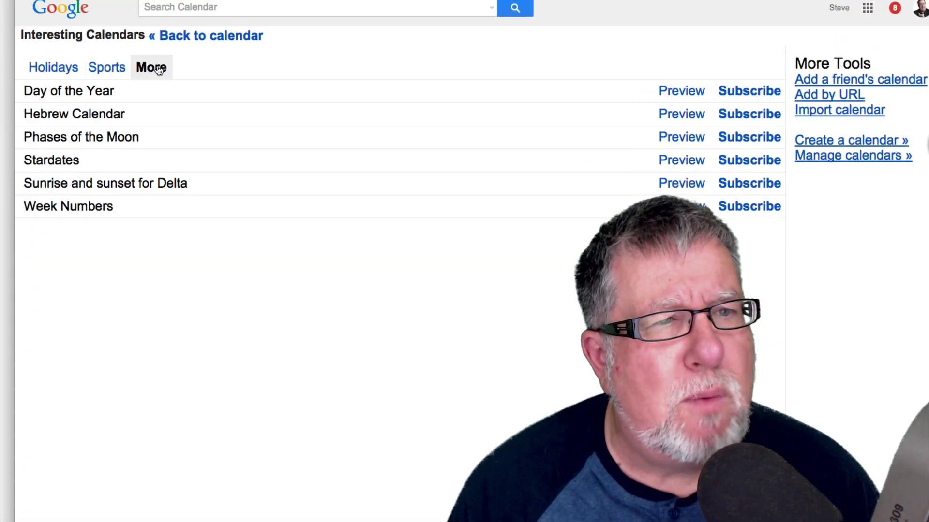